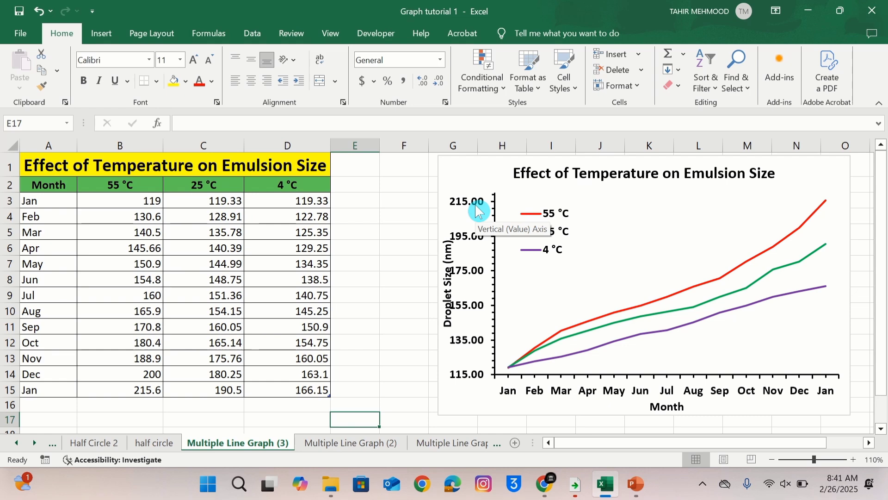
Delete the old emulsion size line chart, leaving only the temperature data table
click(464, 173)
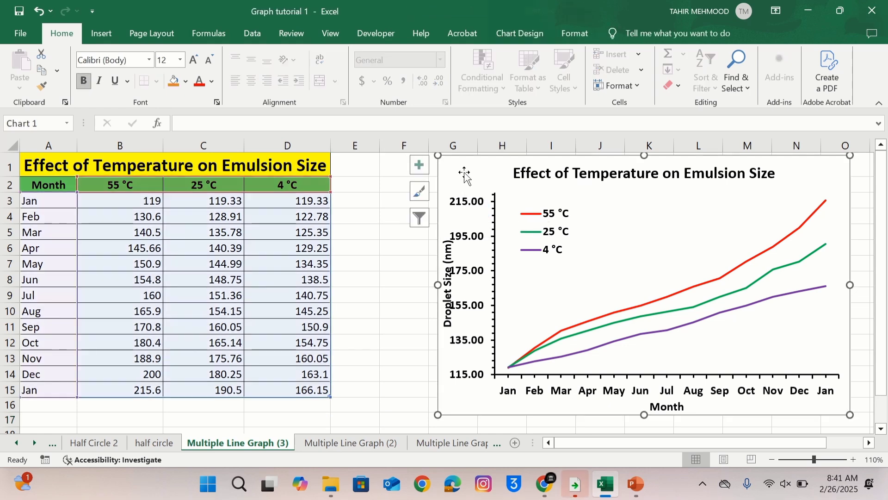
key(Delete)
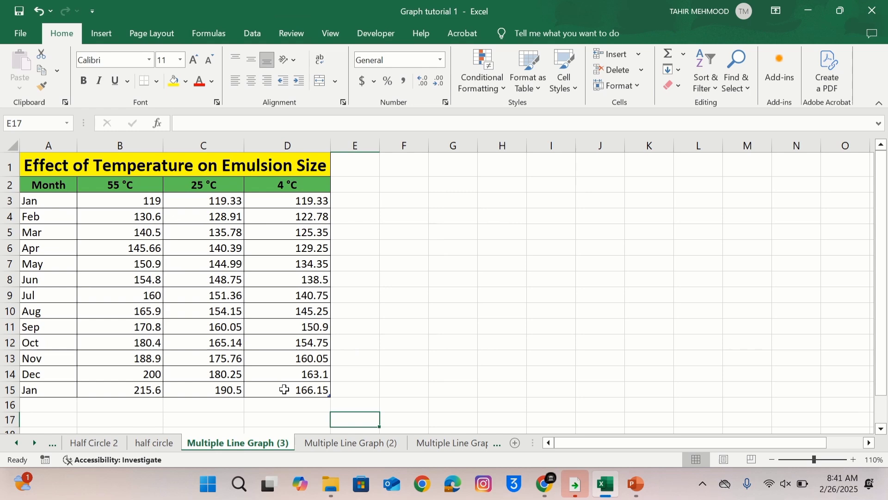
Insert a basic 2-D line chart of the 55 °C, 25 °C and 4 °C series by month
drag(290, 389, 56, 185)
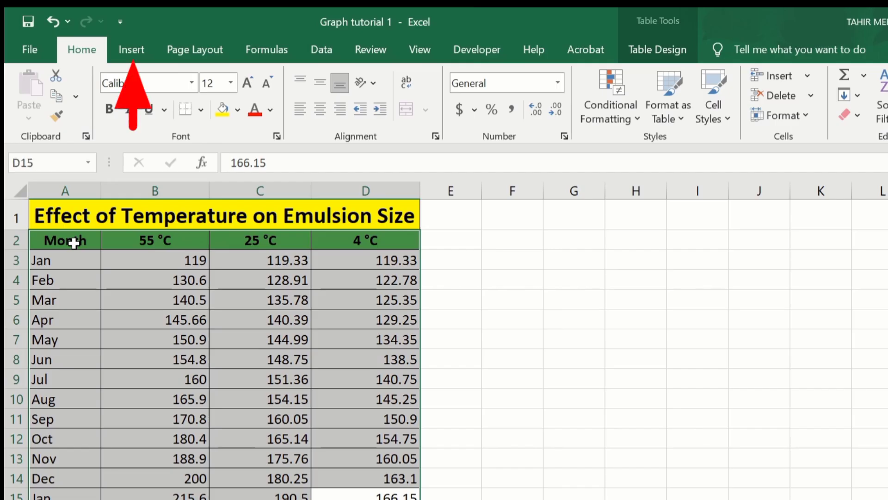
click(140, 46)
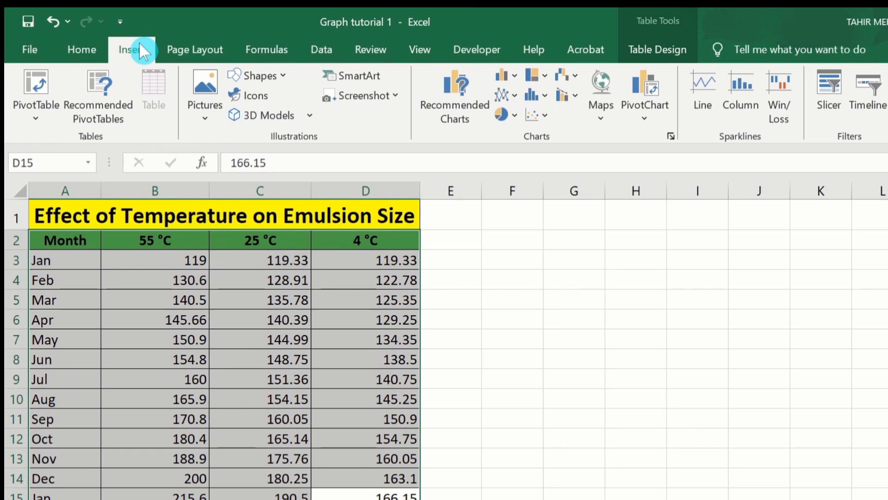
click(513, 96)
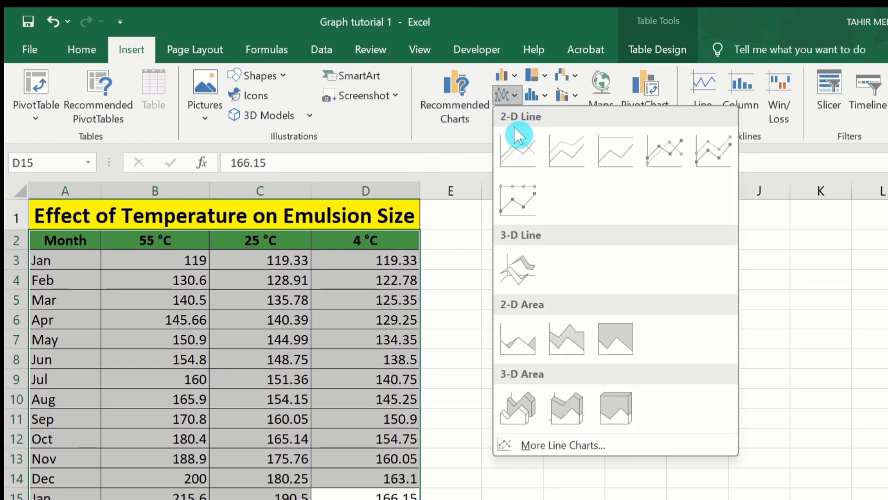
click(518, 153)
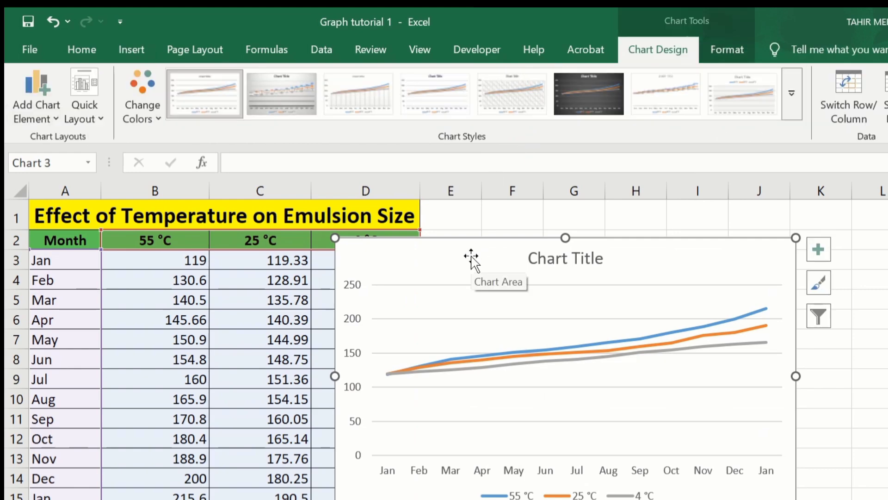
Move the chart over columns G–N and open Format Axis for its vertical value axis
drag(471, 256, 692, 234)
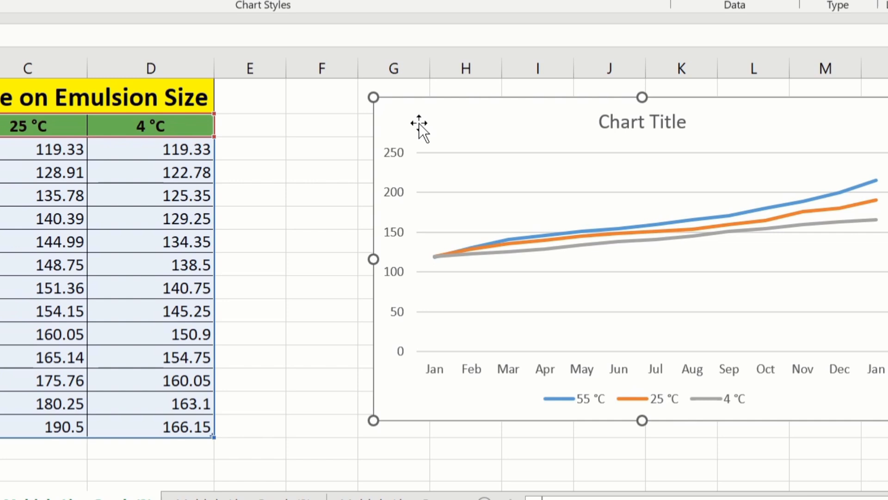
click(391, 152)
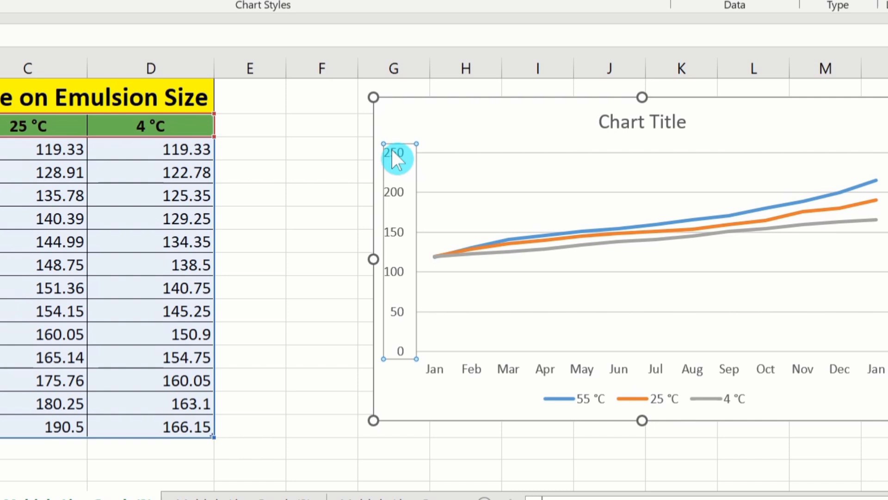
right_click(392, 150)
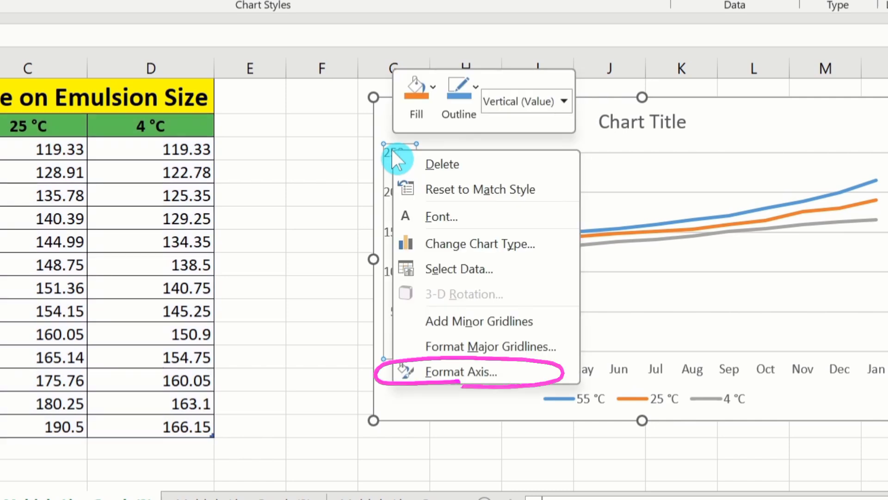
click(440, 370)
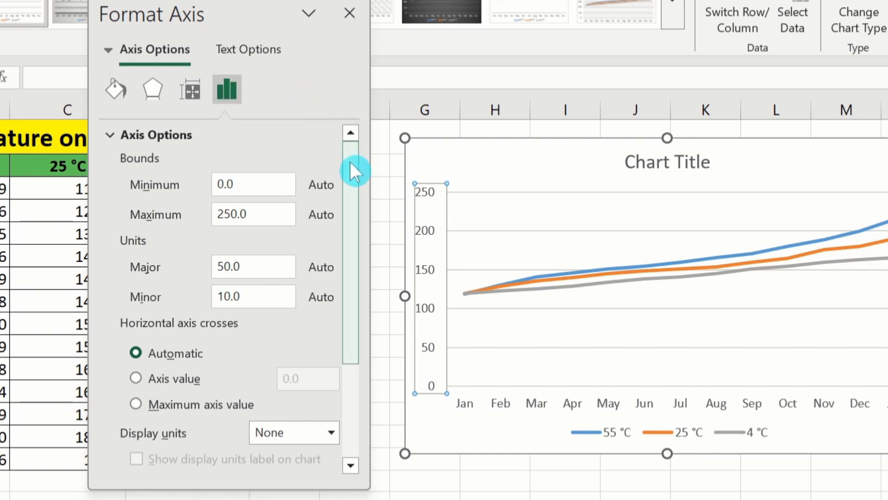
Set the vertical axis number category to Number, so labels read 0.00 to 250.00
drag(349, 162, 354, 273)
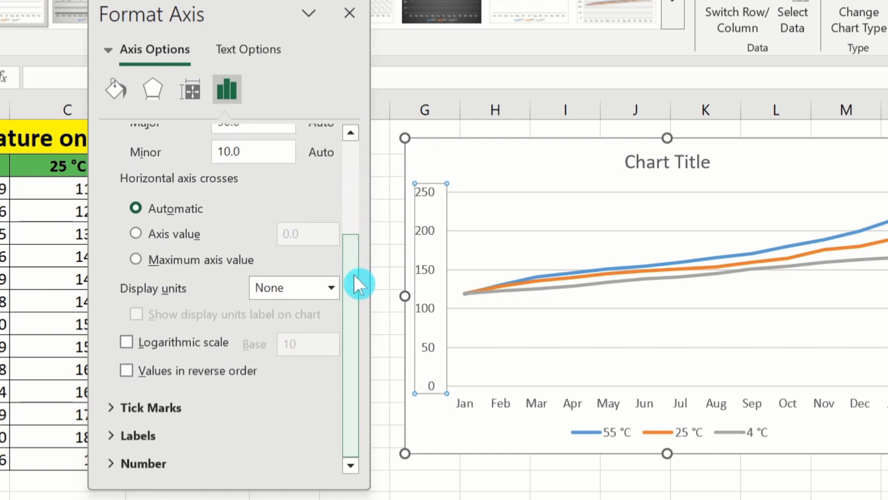
click(169, 463)
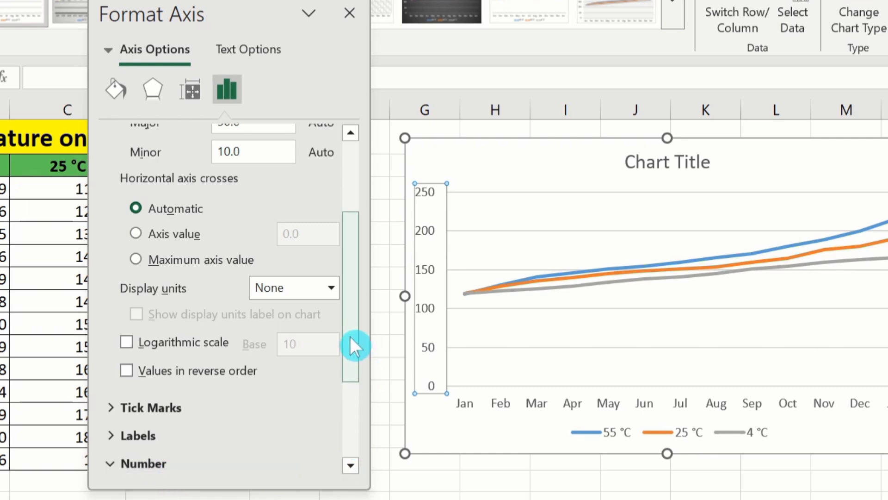
drag(349, 334, 350, 439)
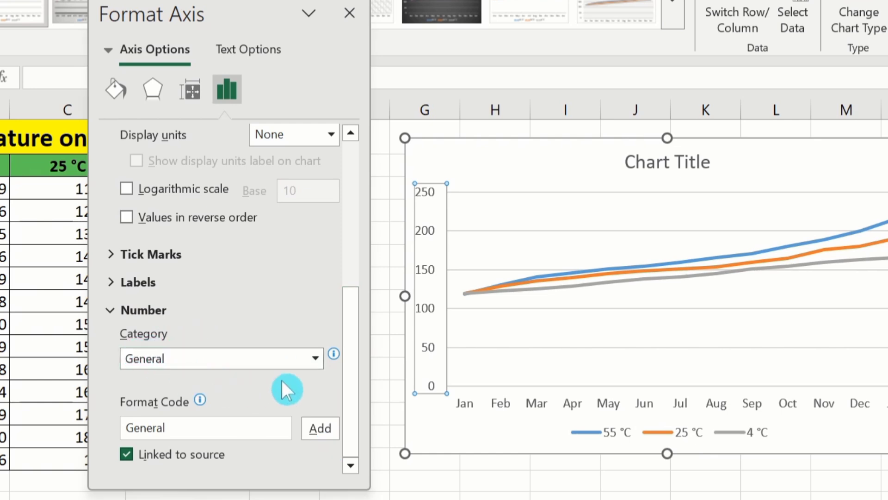
click(315, 360)
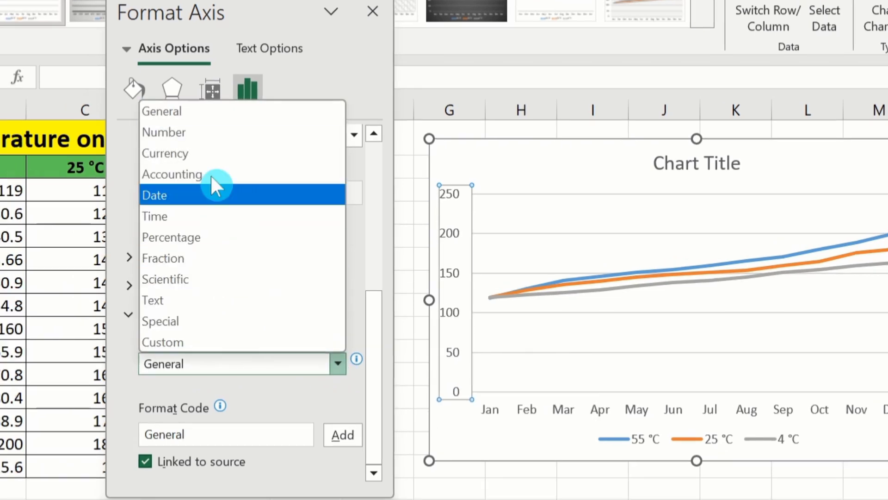
click(212, 131)
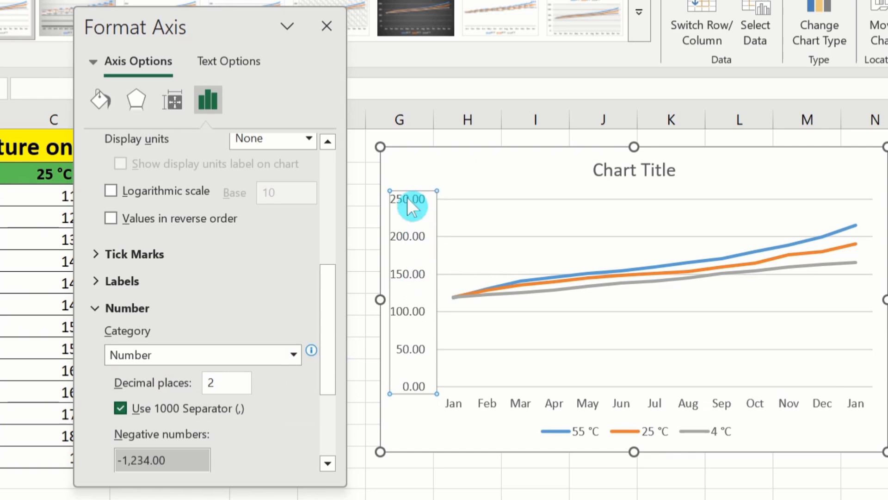
Change the vertical axis decimal places from 2 to 1, giving labels 0.0 to 250.0
click(407, 326)
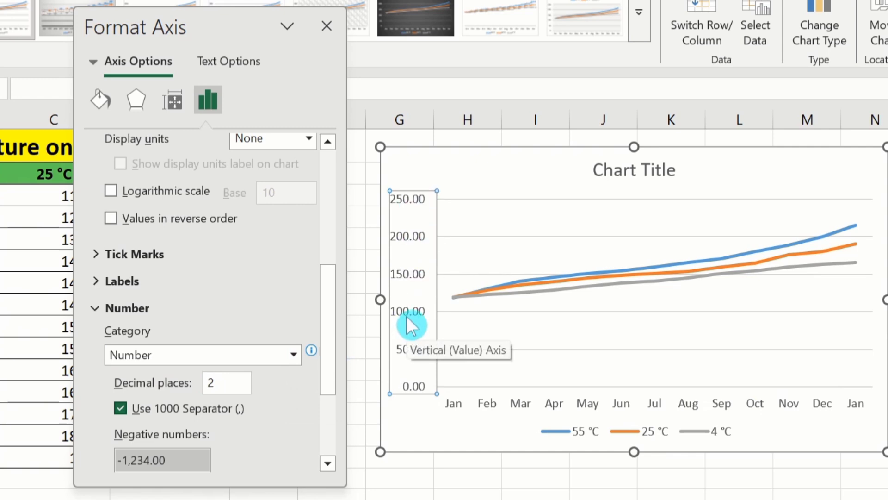
click(229, 382)
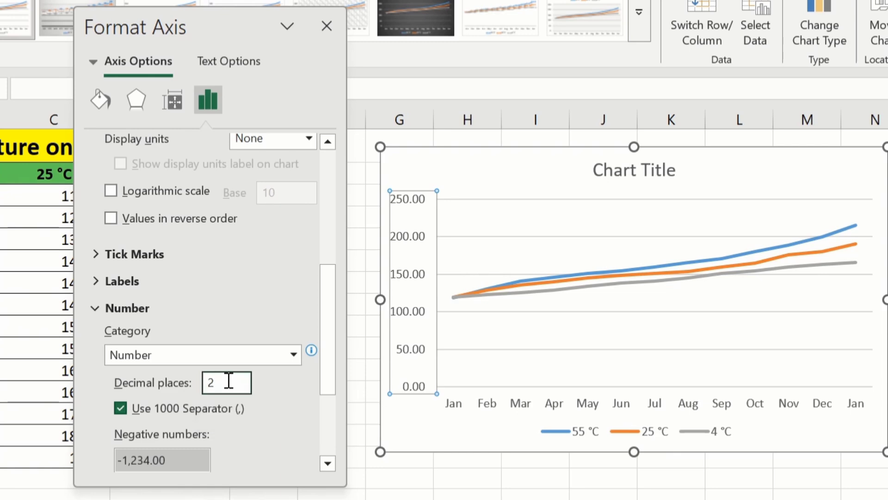
key(BackSpace)
text(1)
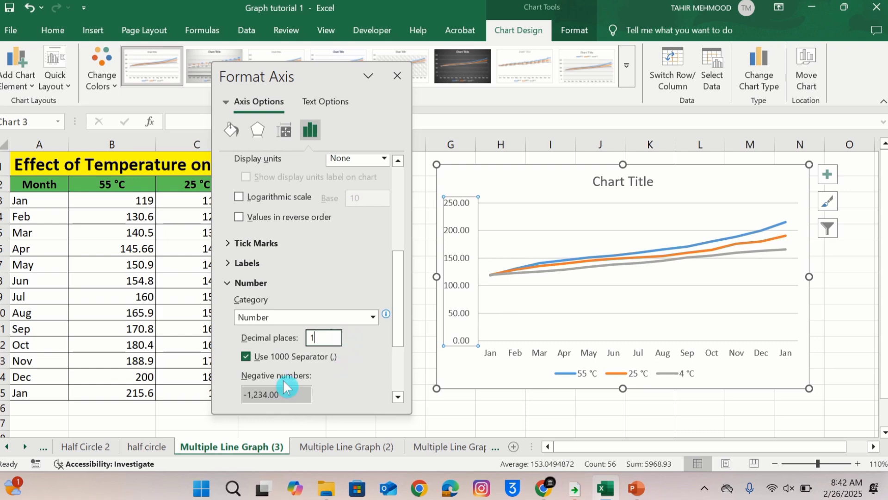
click(183, 419)
drag(310, 85, 290, 89)
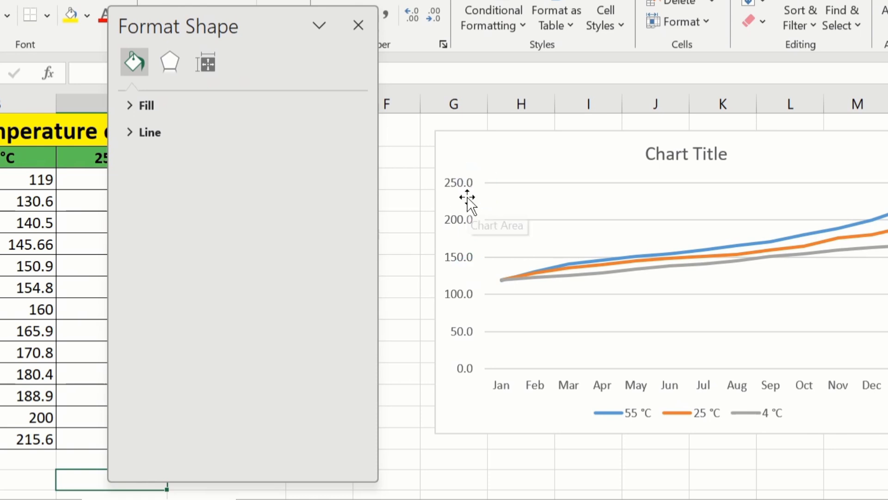
Set the vertical axis to 3 decimal places, so labels read 0.000 to 250.000
click(454, 183)
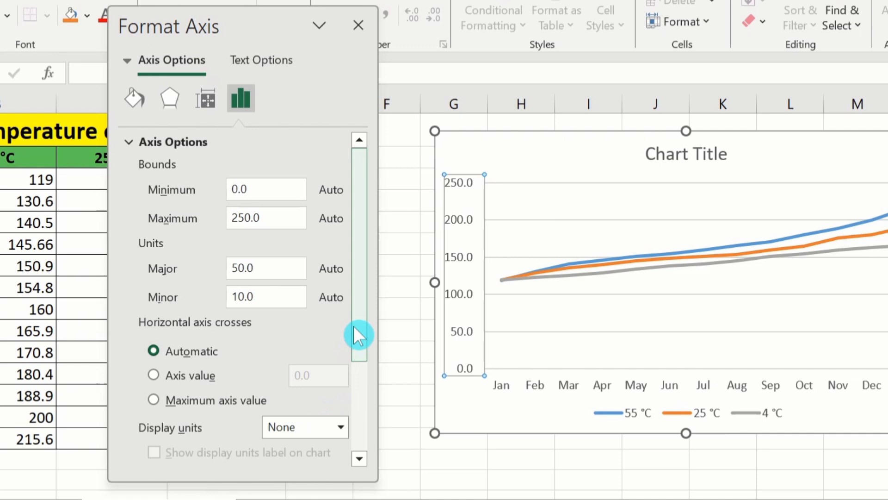
drag(358, 323, 359, 428)
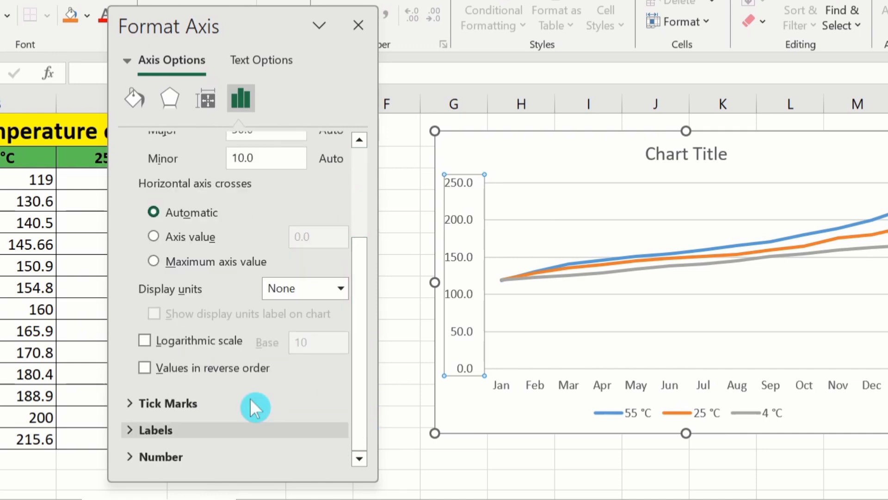
click(184, 452)
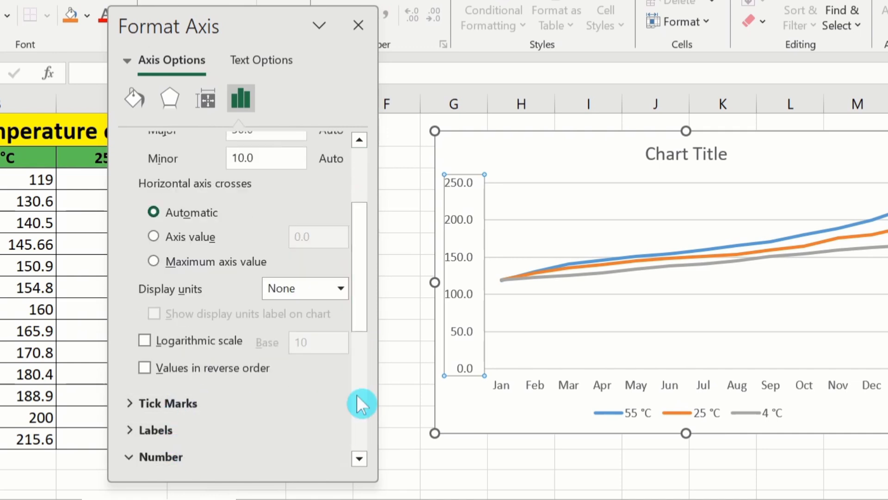
drag(366, 295, 363, 443)
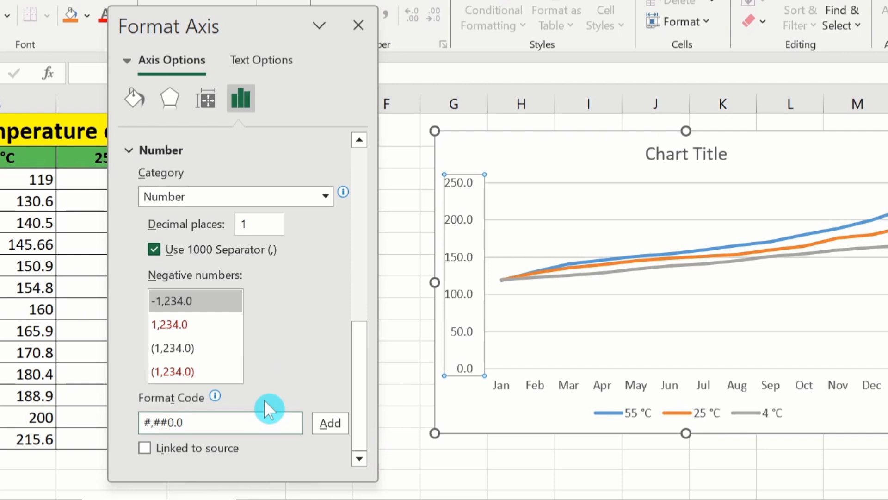
click(258, 226)
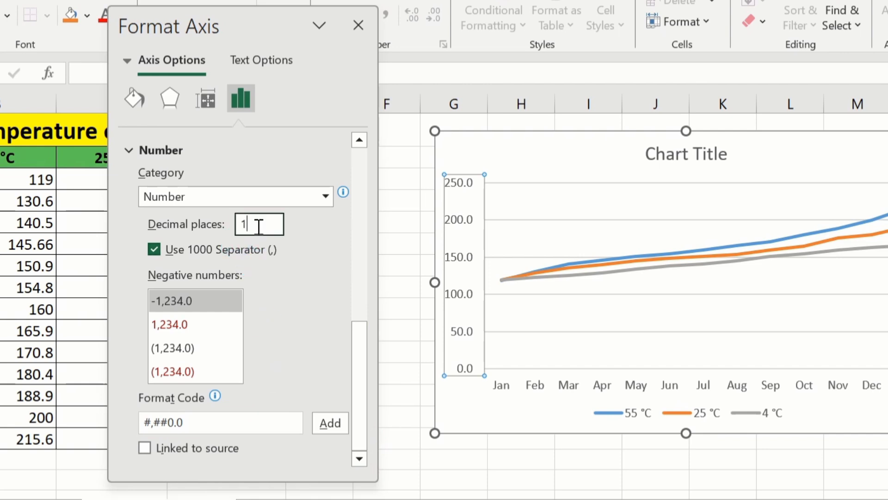
key(BackSpace)
text(3)
click(404, 207)
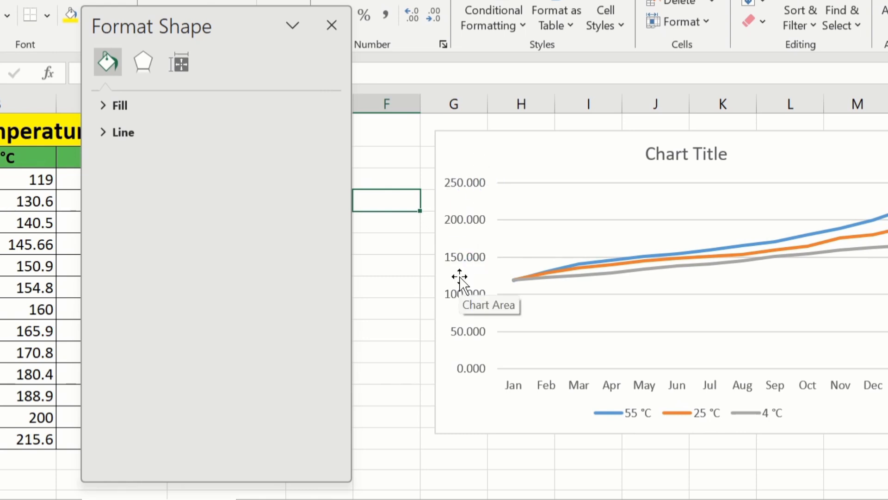
Replace the vertical axis decimal places value 3 with 0 in the Number settings
click(459, 183)
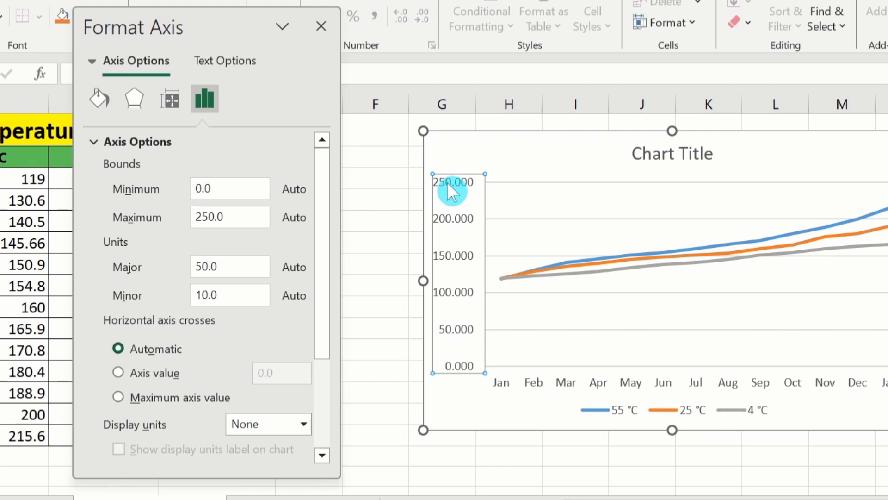
drag(333, 176, 321, 346)
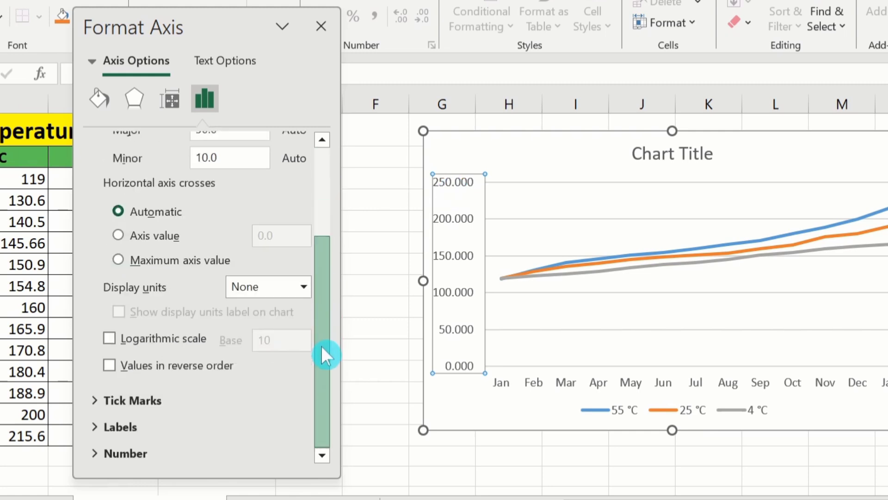
click(146, 456)
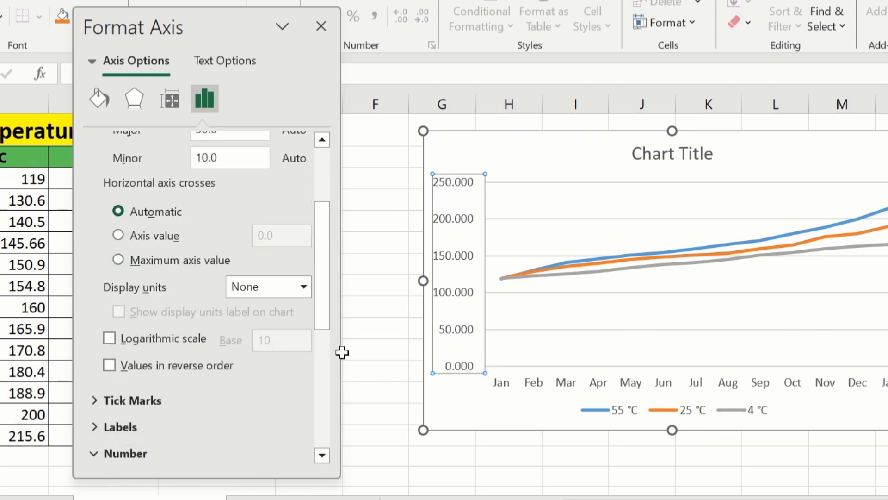
drag(321, 264, 318, 406)
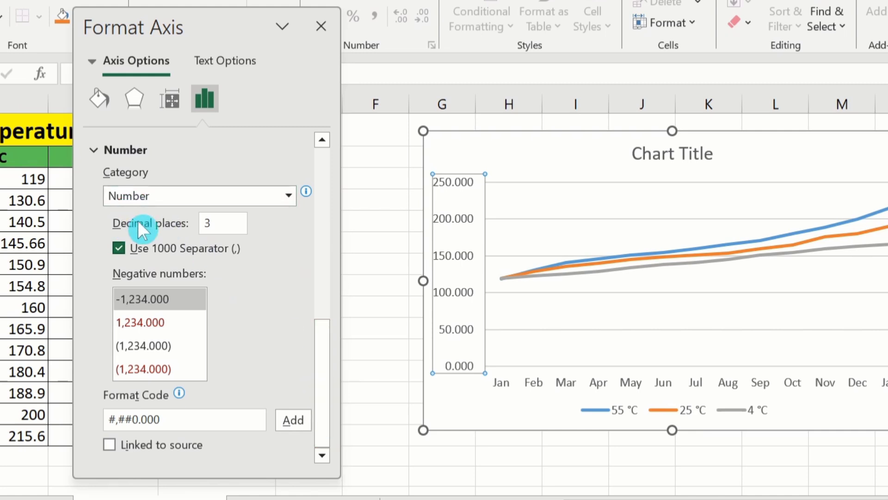
click(209, 225)
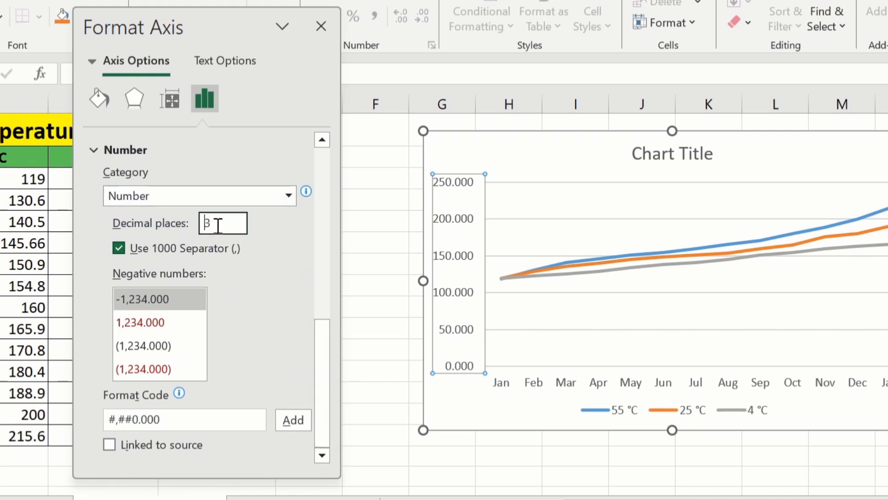
key(BackSpace)
text(0)
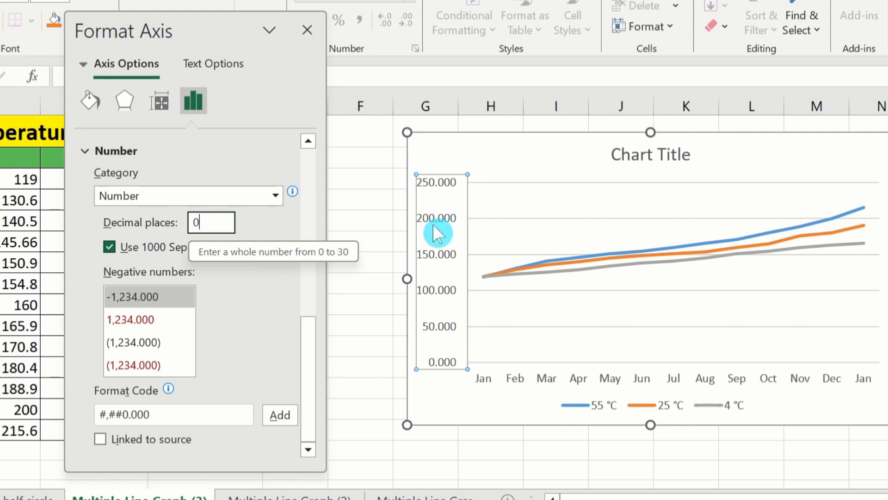
Apply the 0 decimal places setting so the axis labels read whole numbers 0 to 250
click(369, 202)
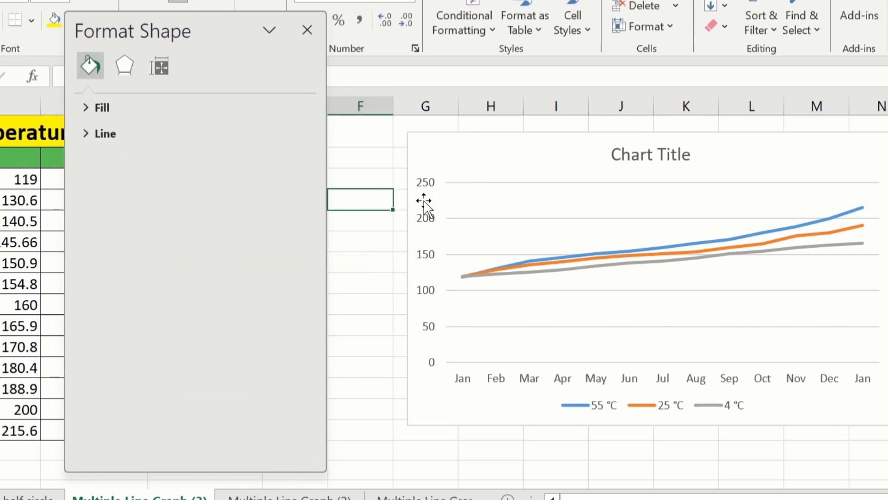